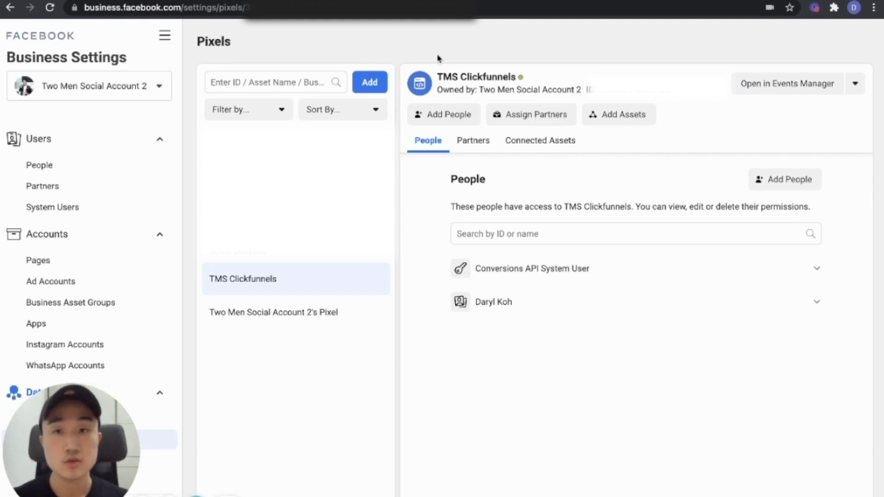
- Reload business.facebook.com/settings without the pixel part of the address and choose the Two Men Social Account 2 business
{"action": "left_click", "coordinate": [483, 7]}
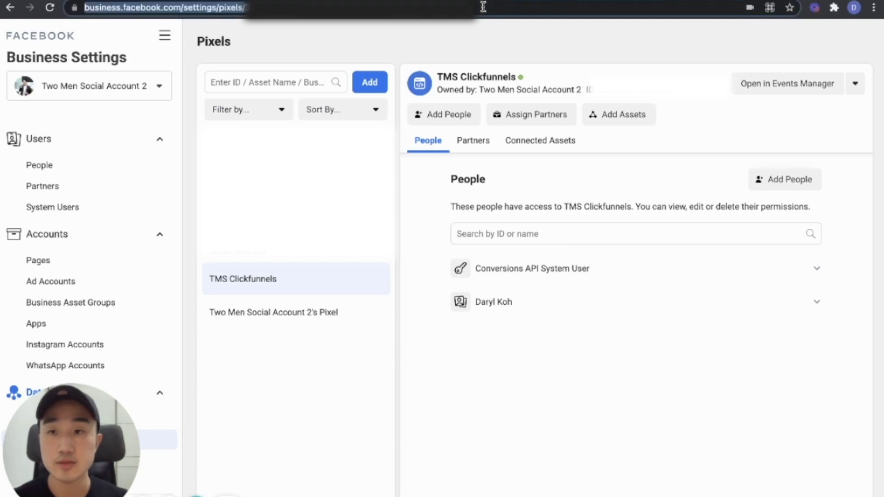
{"action": "left_click", "coordinate": [482, 6]}
{"action": "left_click_drag", "start_coordinate": [511, 6], "coordinate": [250, 14]}
{"action": "key", "text": "BackSpace"}
{"action": "key", "text": "Return"}
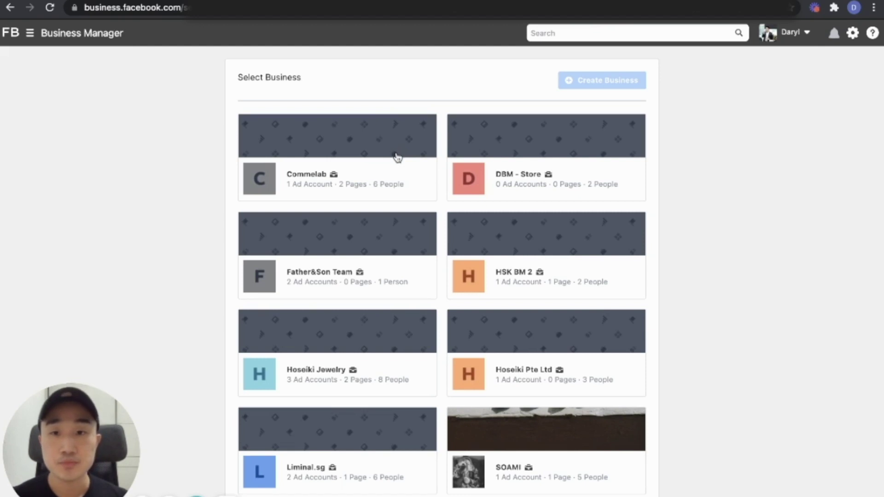
{"action": "scroll", "coordinate": [396, 157], "scroll_direction": "down", "scroll_amount": 5}
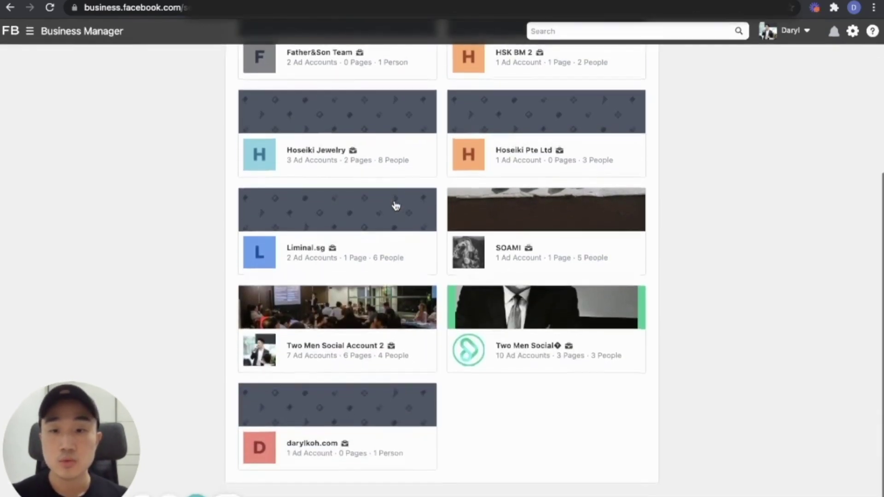
{"action": "left_click", "coordinate": [354, 337]}
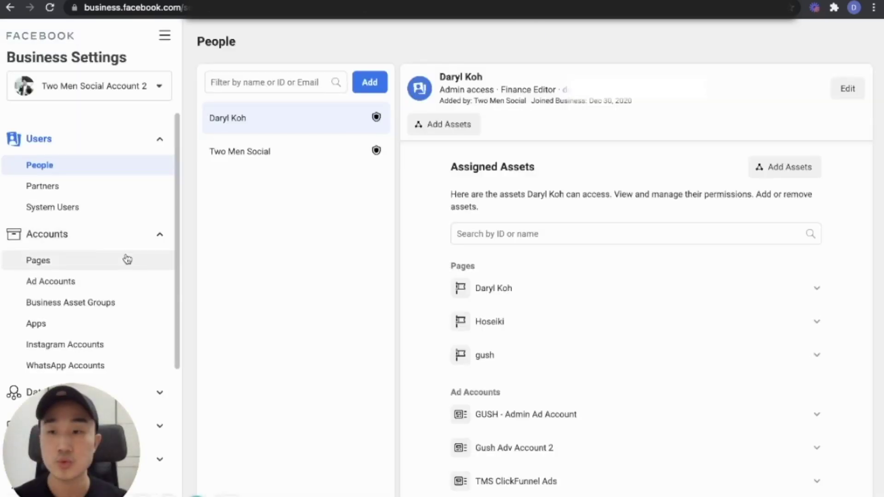
- Open the Domains page in the Brand Safety section of the business settings
{"action": "scroll", "coordinate": [128, 260], "scroll_direction": "down", "scroll_amount": 1}
{"action": "scroll", "coordinate": [128, 260], "scroll_direction": "down", "scroll_amount": 2}
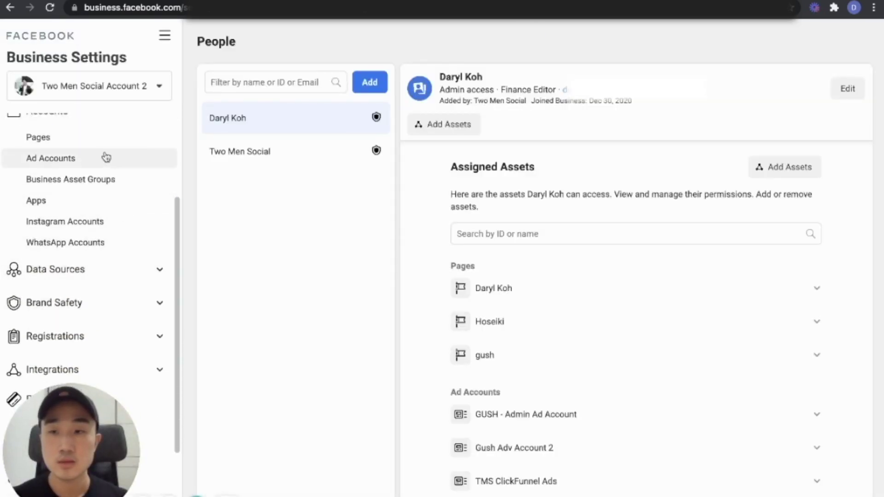
{"action": "scroll", "coordinate": [109, 191], "scroll_direction": "up", "scroll_amount": 3}
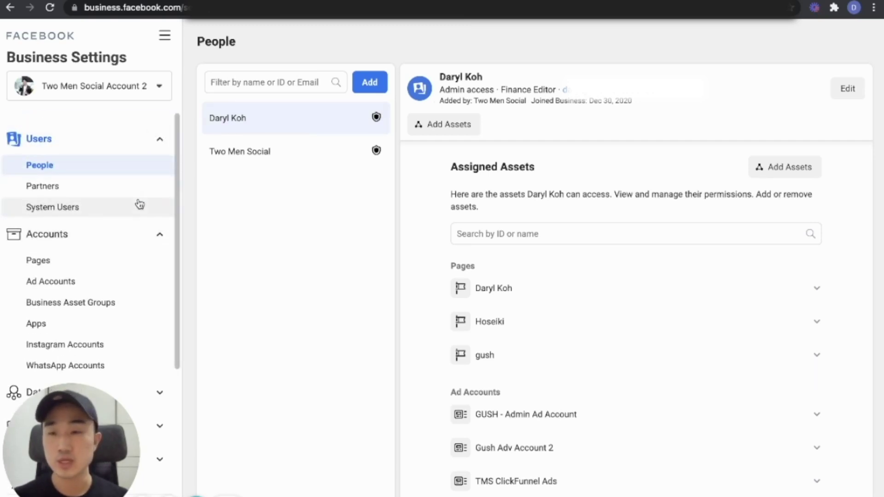
{"action": "scroll", "coordinate": [140, 204], "scroll_direction": "down", "scroll_amount": 4}
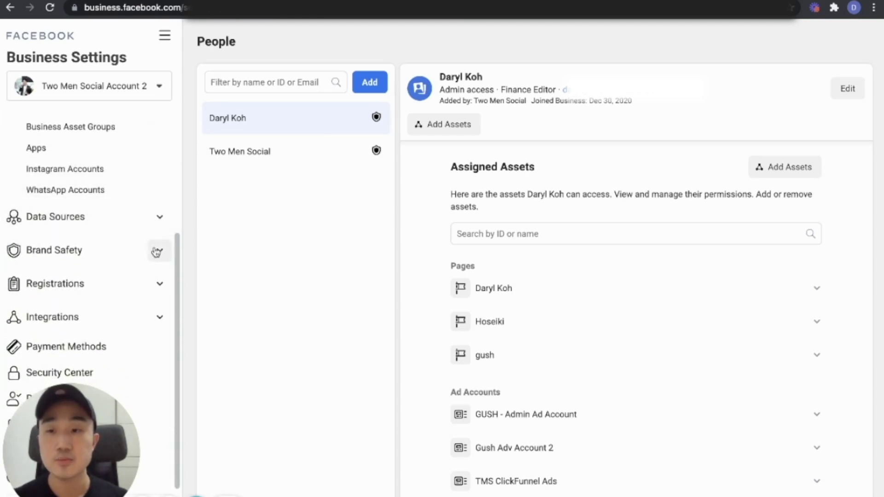
{"action": "left_click", "coordinate": [157, 255]}
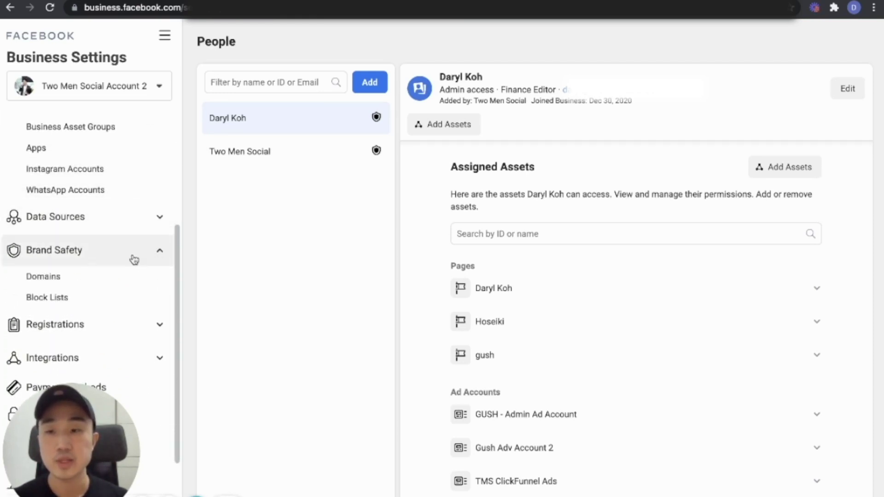
{"action": "left_click", "coordinate": [83, 281]}
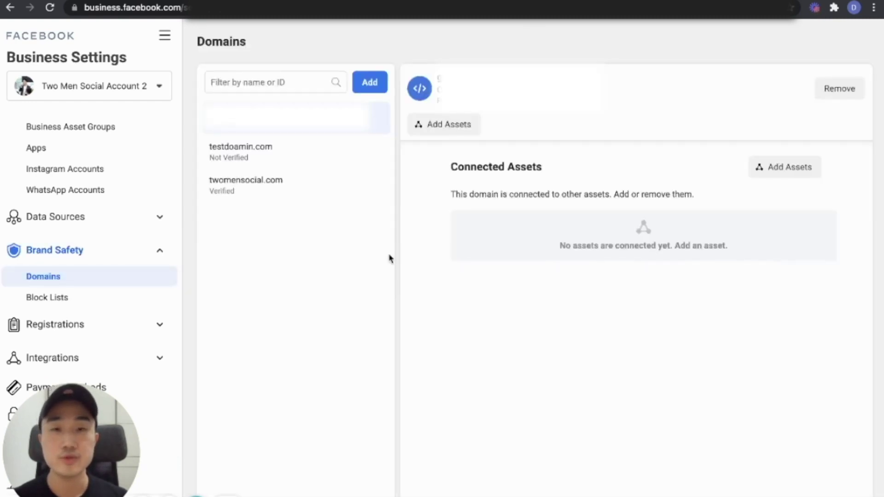
- Select twomensocial.com in the domain list and check its name and verification status
{"action": "left_click", "coordinate": [324, 196]}
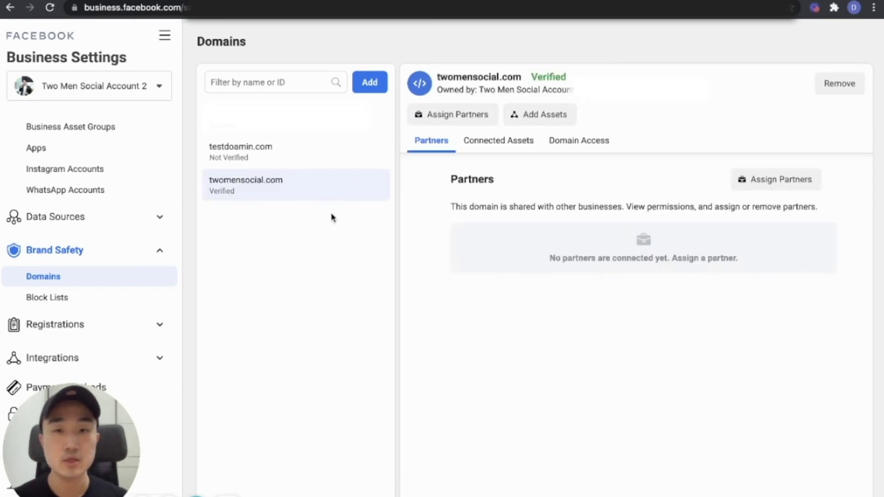
{"action": "mouse_move", "coordinate": [562, 78]}
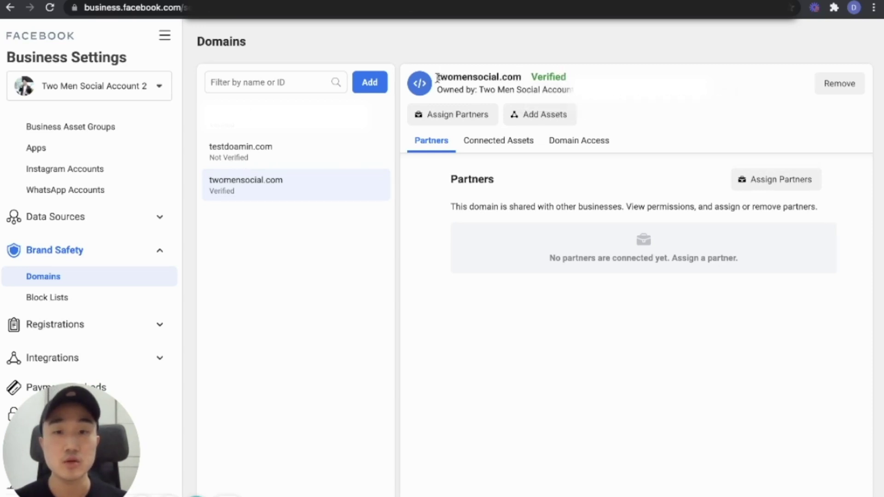
{"action": "left_click_drag", "start_coordinate": [438, 76], "coordinate": [523, 84]}
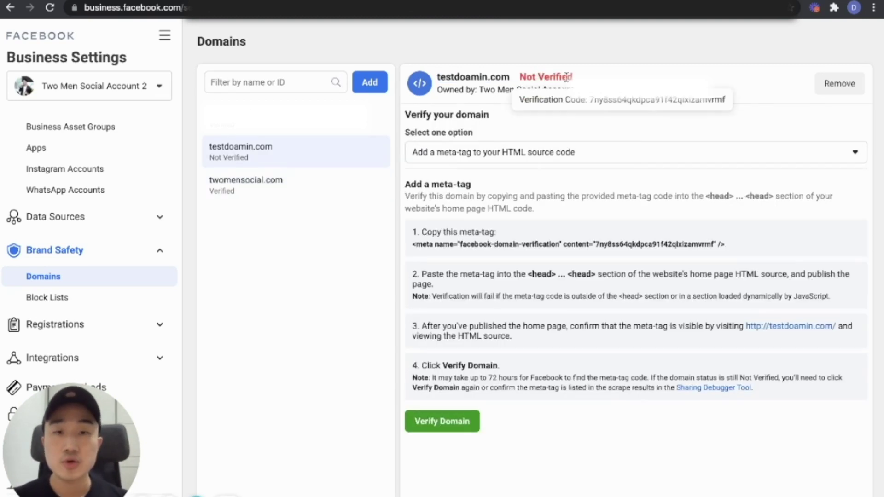
- For testdoamin.com, choose the verification option "Update the DNS TXT record with your domain registrar" and highlight the TXT record provided
{"action": "left_click_drag", "start_coordinate": [519, 77], "coordinate": [581, 78]}
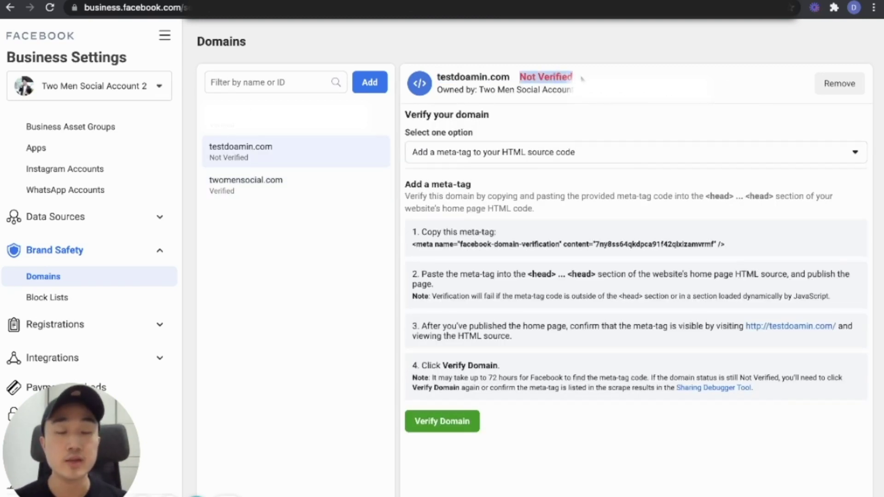
{"action": "left_click", "coordinate": [564, 155]}
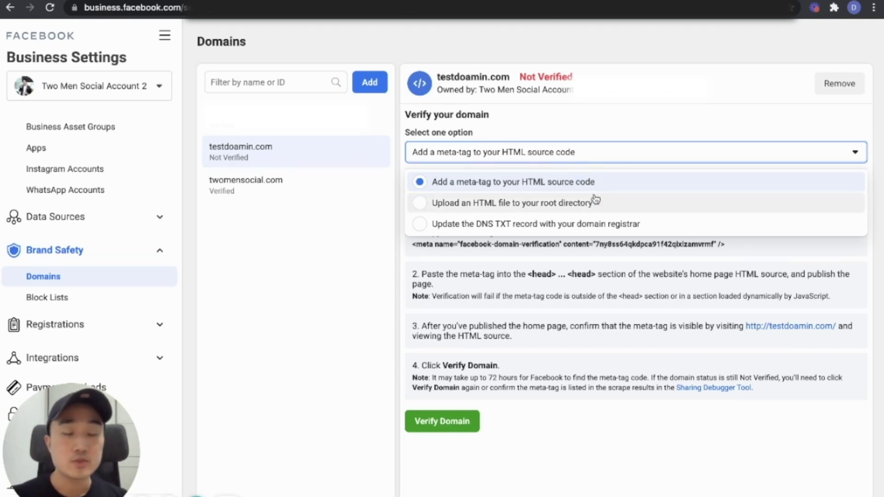
{"action": "left_click", "coordinate": [520, 227]}
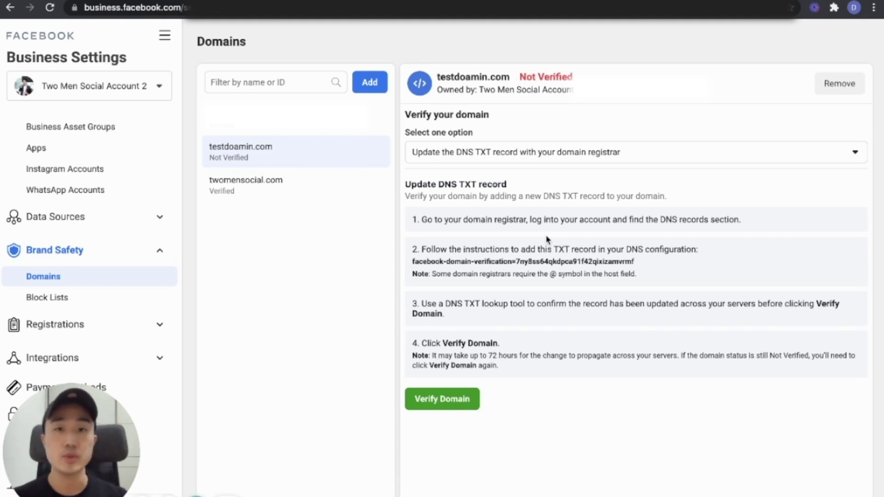
{"action": "left_click_drag", "start_coordinate": [645, 262], "coordinate": [406, 268]}
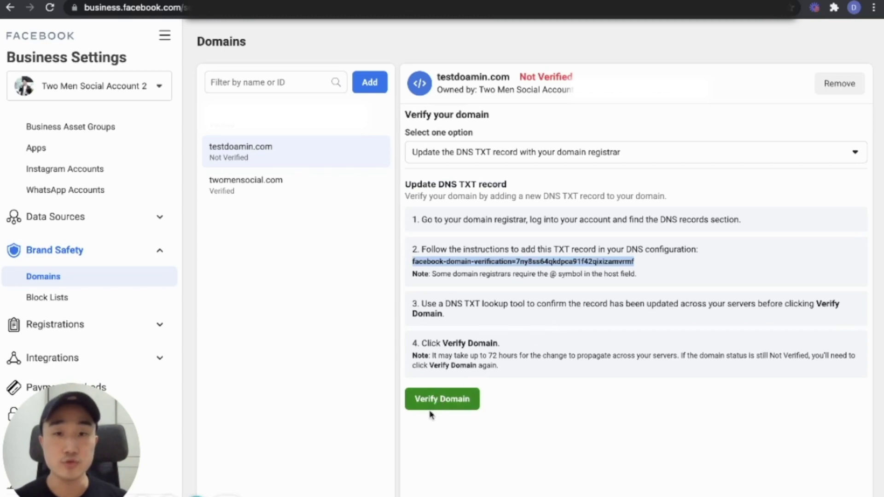
- Return to twomensocial.com and highlight its verification status beside the domain name
{"action": "left_click", "coordinate": [322, 185]}
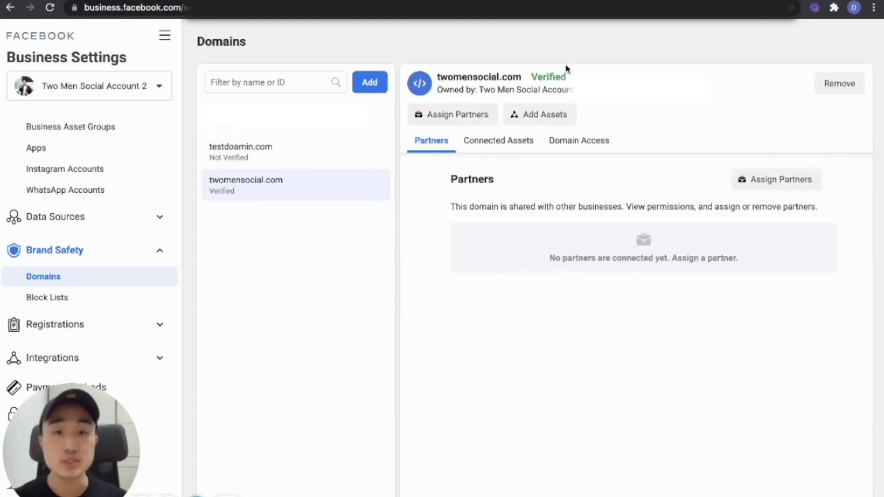
{"action": "left_click_drag", "start_coordinate": [530, 77], "coordinate": [568, 77]}
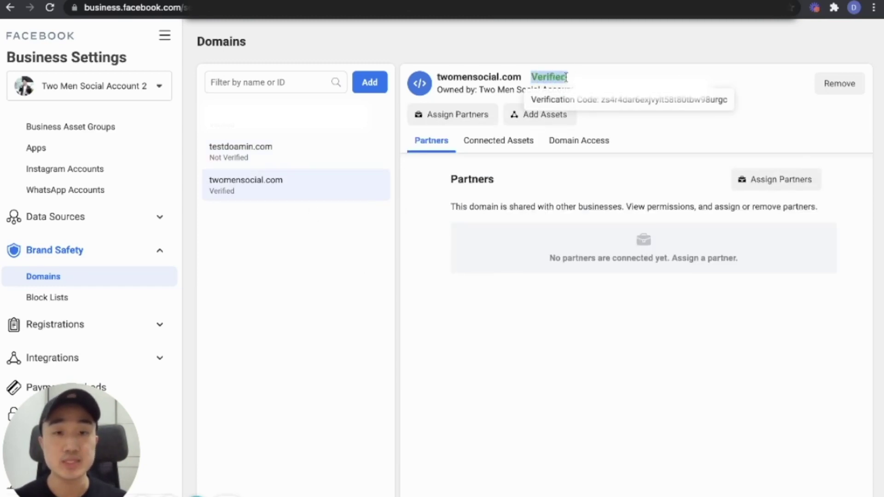
{"action": "left_click", "coordinate": [588, 172]}
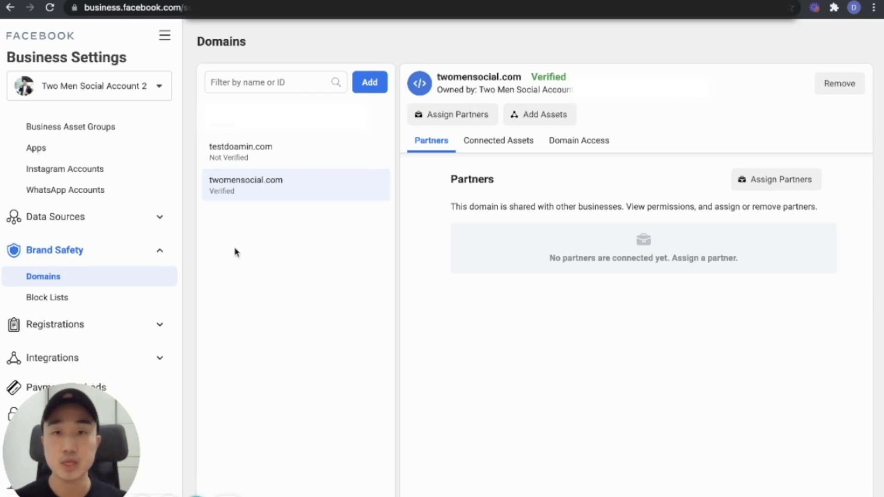
- Find Two Men Social Account 2's Pixel among the Pixels data sources and open it in Events Manager
{"action": "left_click", "coordinate": [158, 250]}
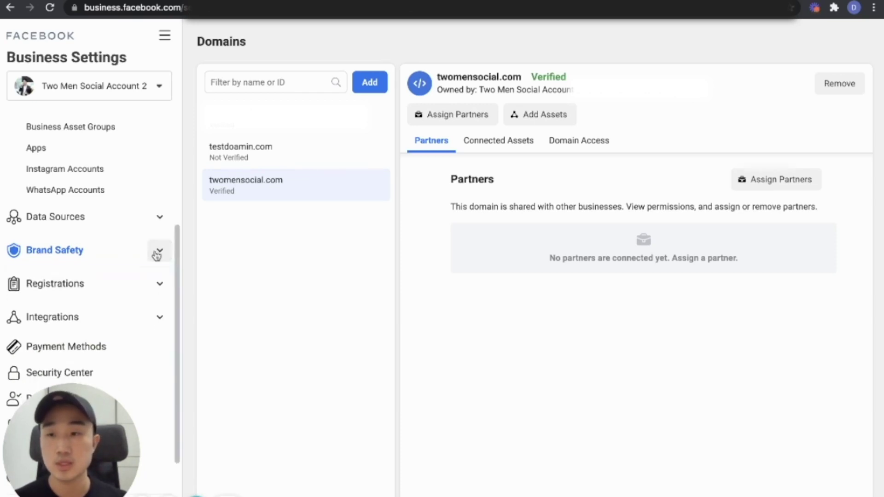
{"action": "left_click", "coordinate": [160, 221]}
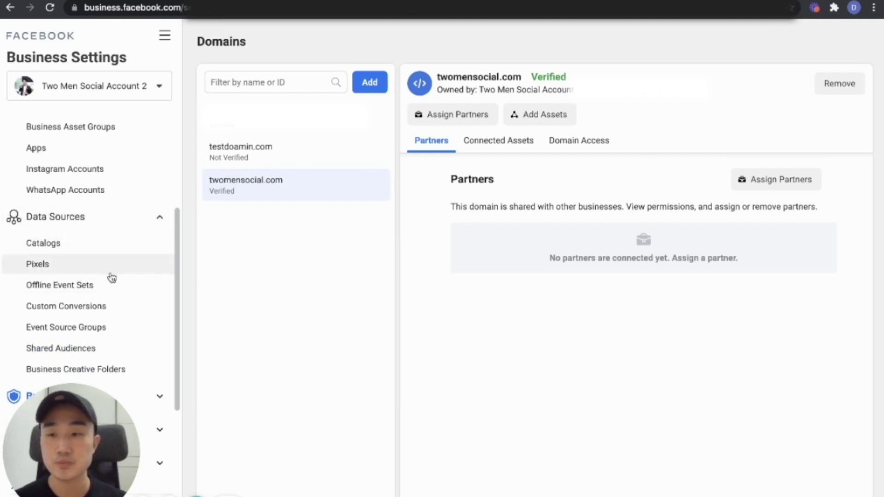
{"action": "left_click", "coordinate": [73, 273]}
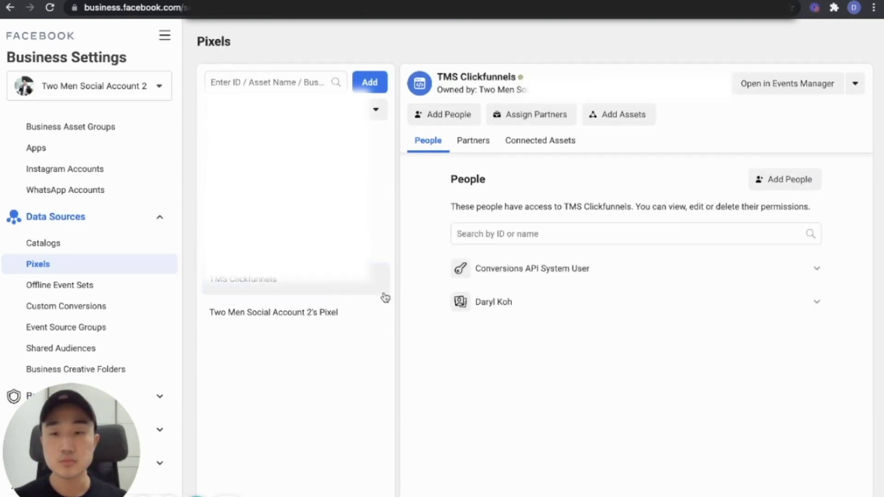
{"action": "left_click", "coordinate": [318, 312]}
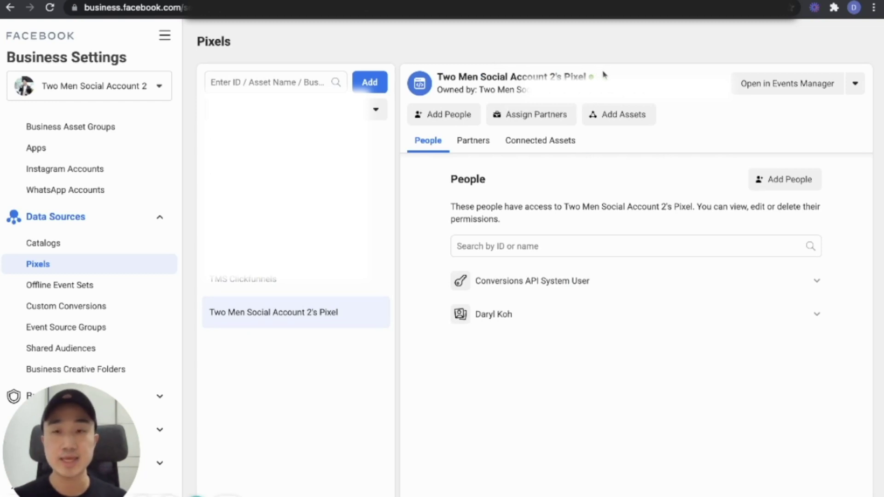
{"action": "left_click", "coordinate": [772, 89]}
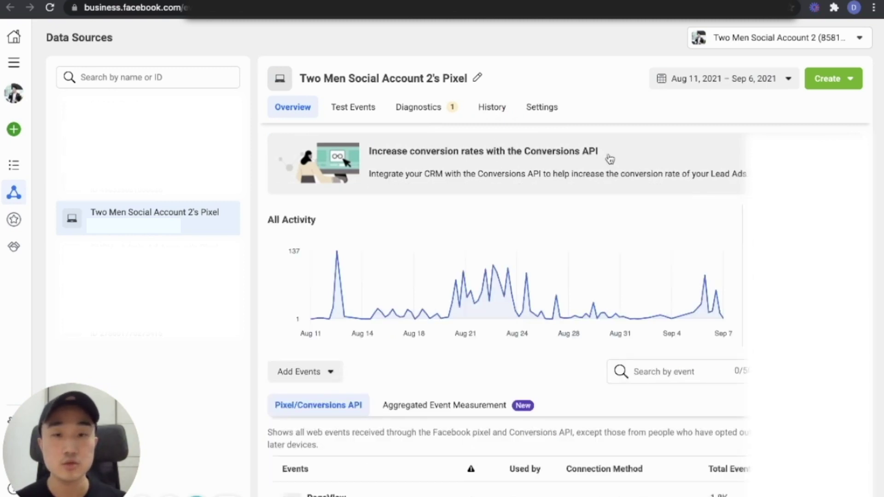
- Open the web event configurations from the pixel's Aggregated Event Measurement view
{"action": "scroll", "coordinate": [613, 271], "scroll_direction": "down", "scroll_amount": 2}
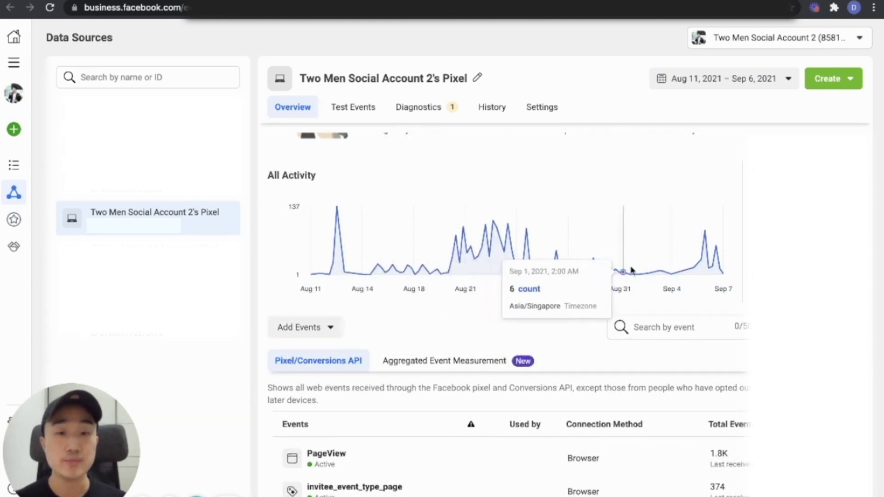
{"action": "scroll", "coordinate": [669, 270], "scroll_direction": "down", "scroll_amount": 1}
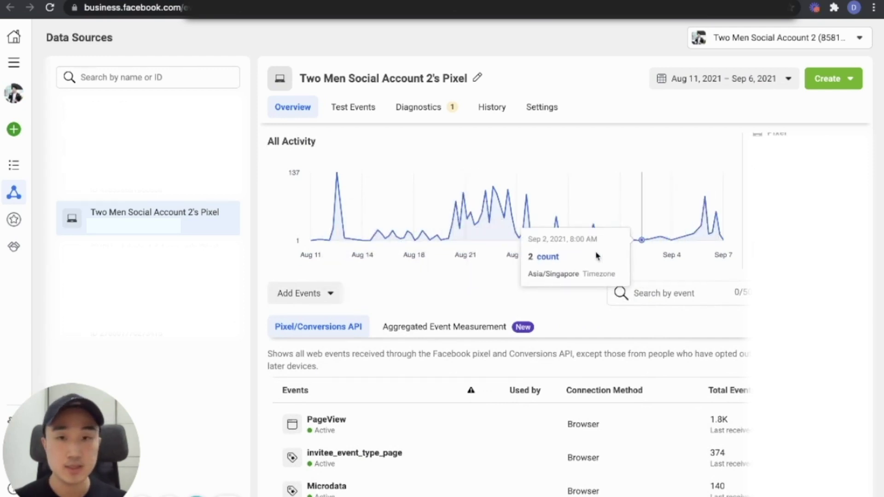
{"action": "scroll", "coordinate": [526, 258], "scroll_direction": "down", "scroll_amount": 1}
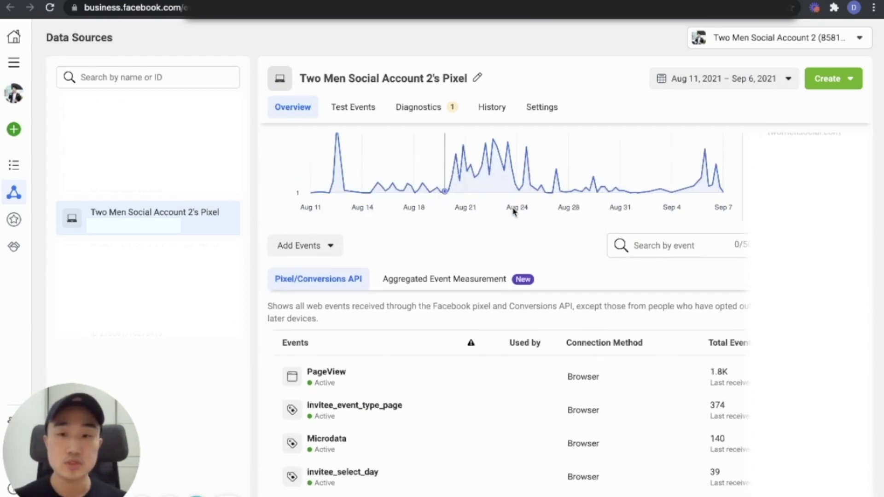
{"action": "scroll", "coordinate": [513, 211], "scroll_direction": "down", "scroll_amount": 1}
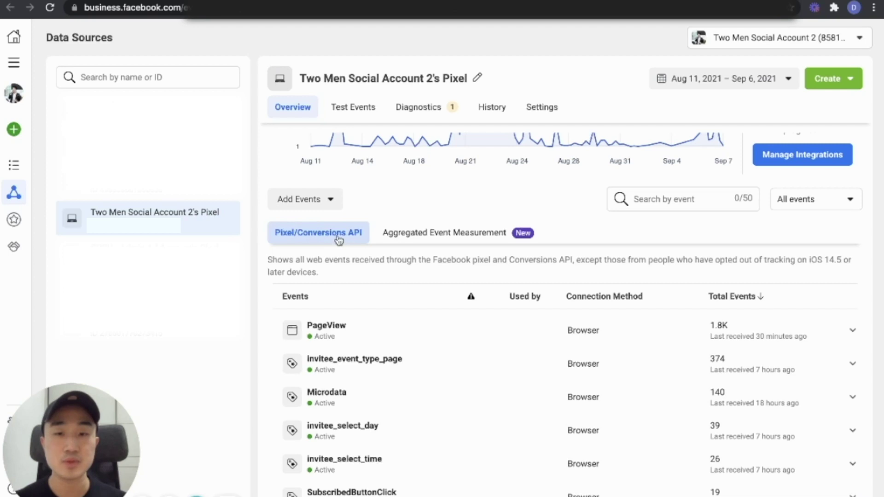
{"action": "left_click", "coordinate": [469, 239]}
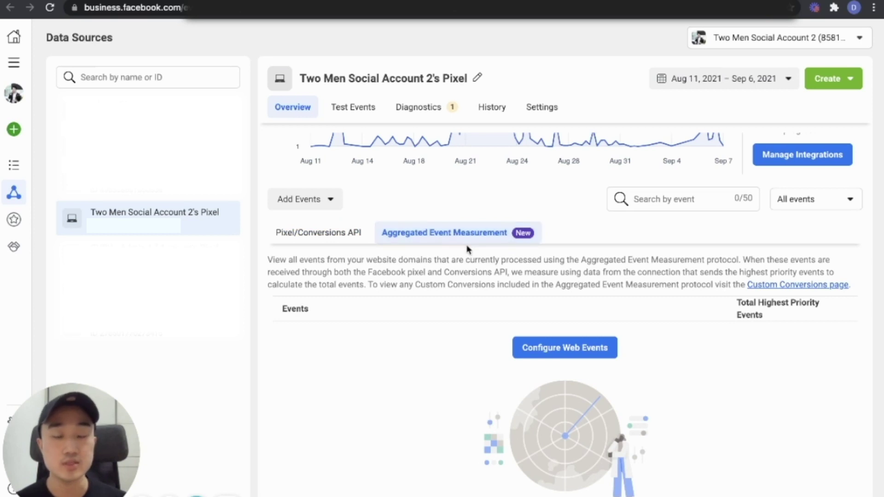
{"action": "left_click", "coordinate": [578, 356]}
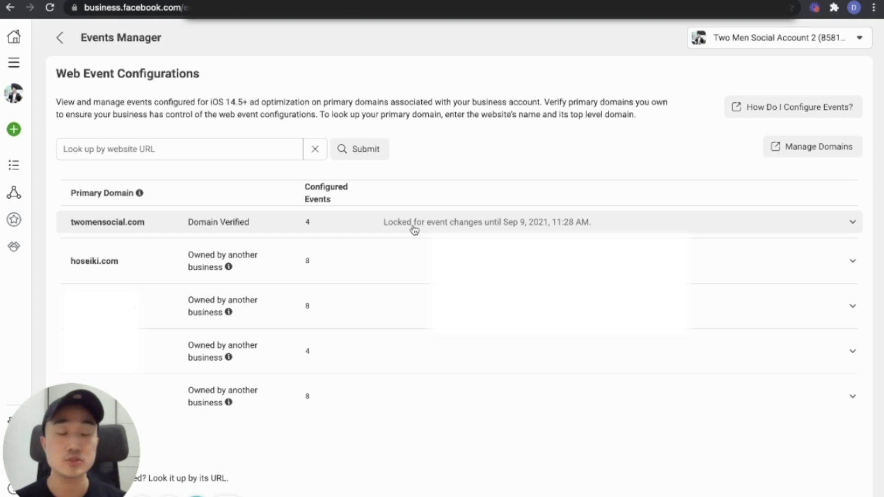
- Expand the configured events of twomensocial.com and then hoseiki.com to examine their priority order
{"action": "left_click", "coordinate": [414, 230]}
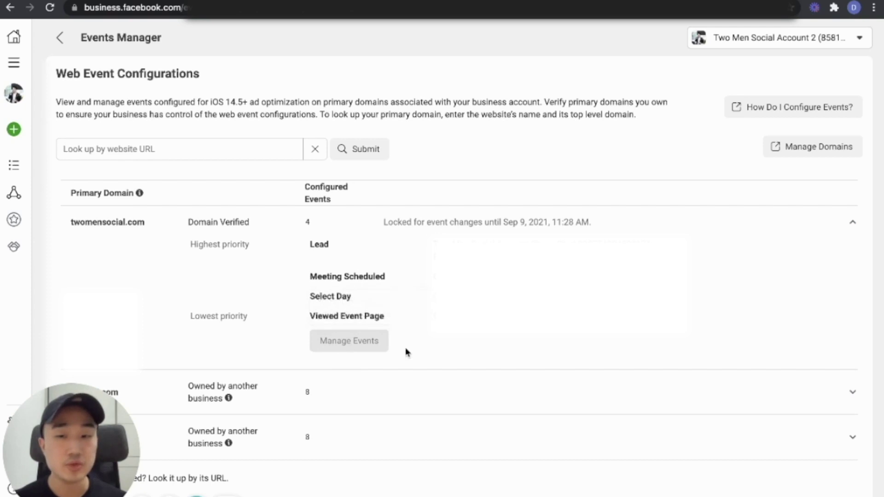
{"action": "left_click", "coordinate": [336, 245]}
{"action": "left_click", "coordinate": [336, 251]}
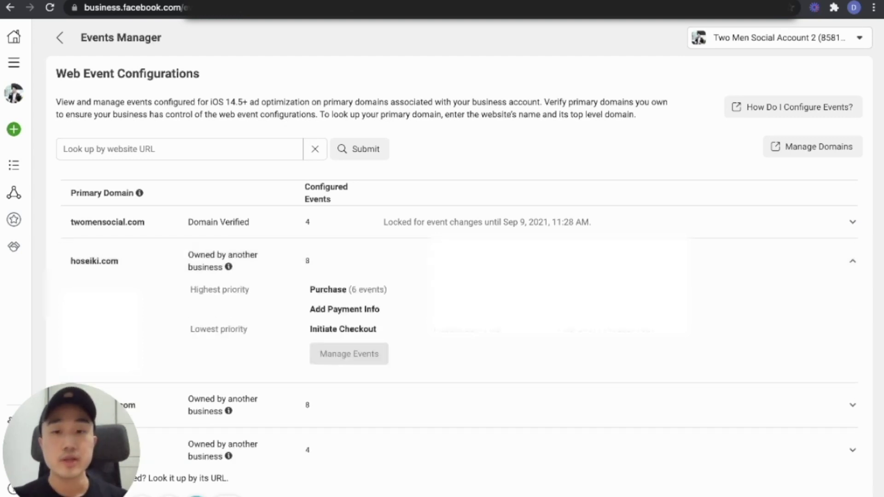